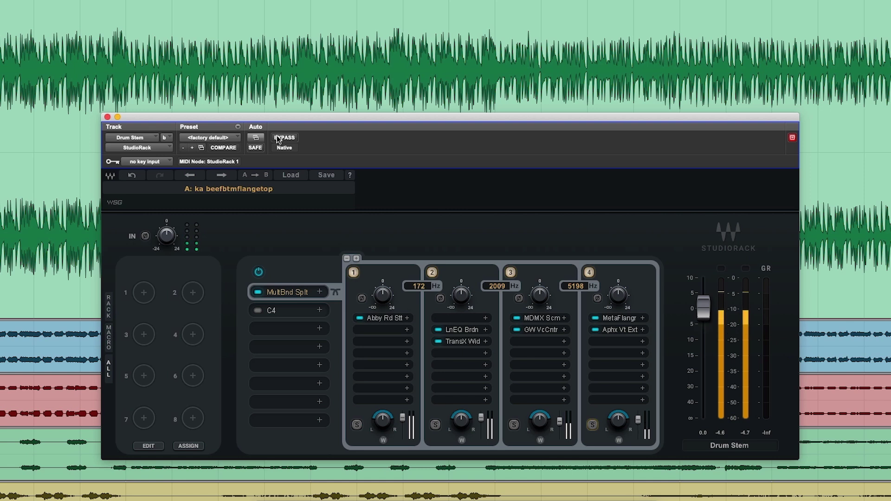
# Compare the Drum Stem with StudioRack active and bypassed, leave it bypassed and move the plugin window higher over the session
pyautogui.click(278, 138)
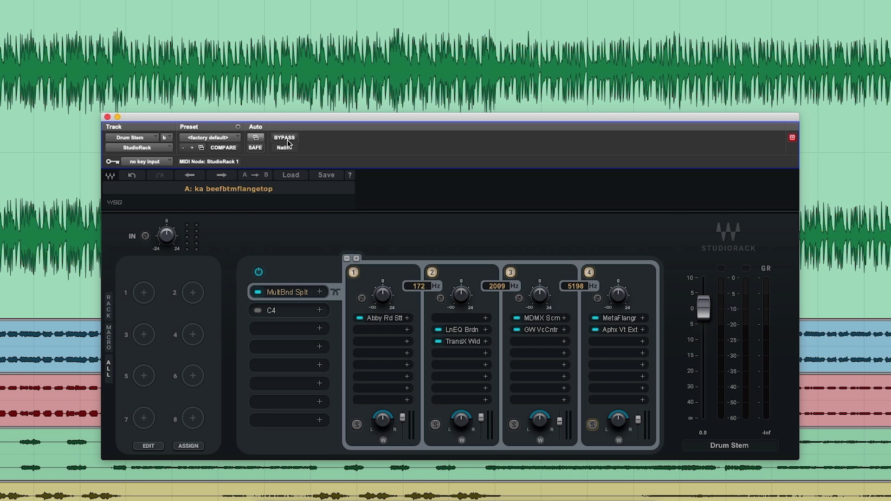
pyautogui.click(284, 138)
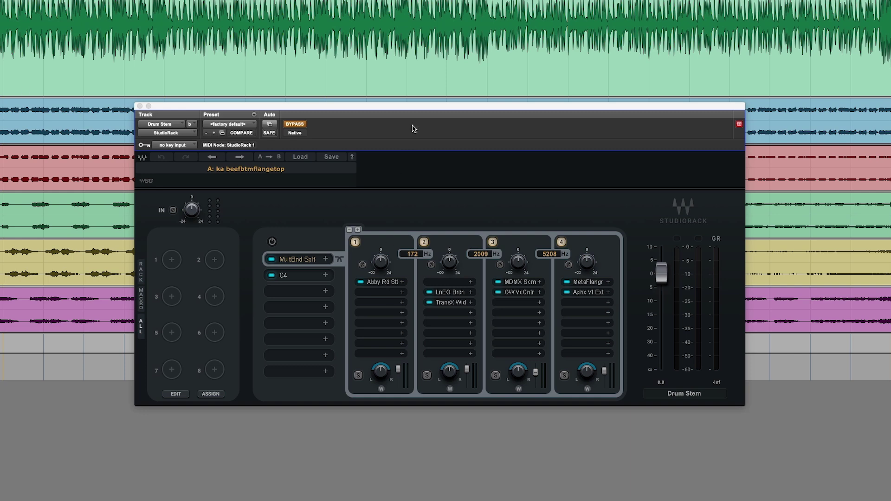
pyautogui.moveTo(410, 110); pyautogui.dragTo(410, 19)
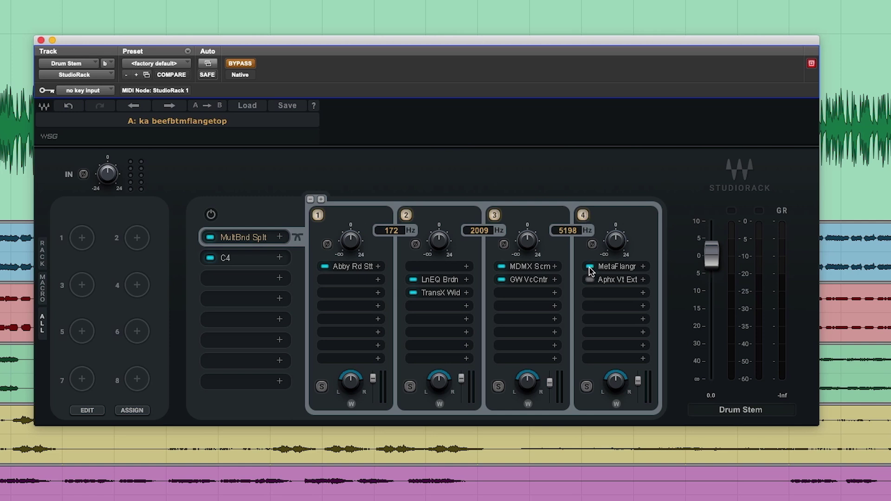
# Switch off every plugin inside the four Multiband Split bands and take StudioRack out of bypass
pyautogui.moveTo(591, 267); pyautogui.dragTo(590, 280)
pyautogui.moveTo(501, 267); pyautogui.dragTo(501, 279)
pyautogui.moveTo(412, 293); pyautogui.dragTo(413, 280)
pyautogui.click(324, 266)
pyautogui.click(239, 64)
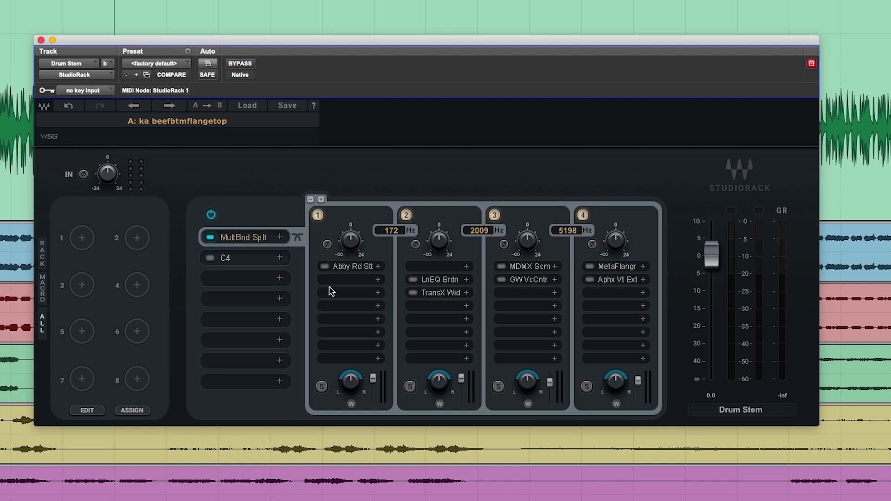
# Solo band 1 during playback, switch on its Abbey Road Saturator and open the saturator's window
pyautogui.click(323, 387)
pyautogui.press('space')
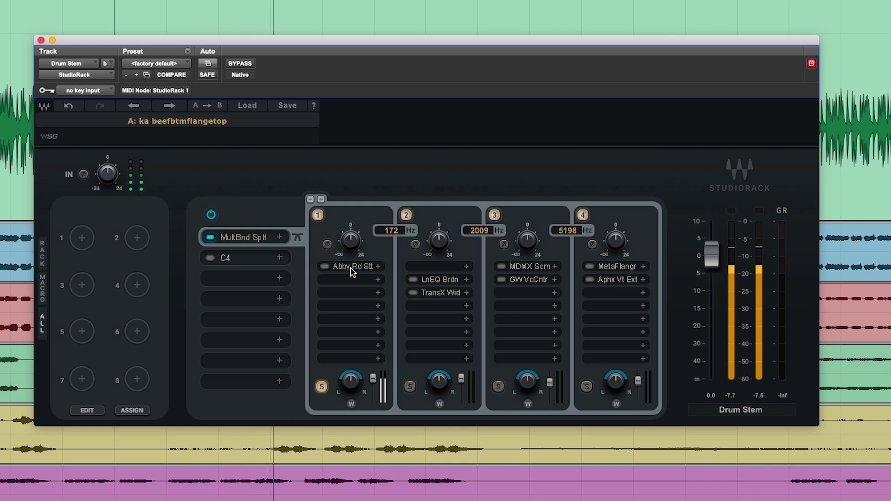
pyautogui.click(325, 268)
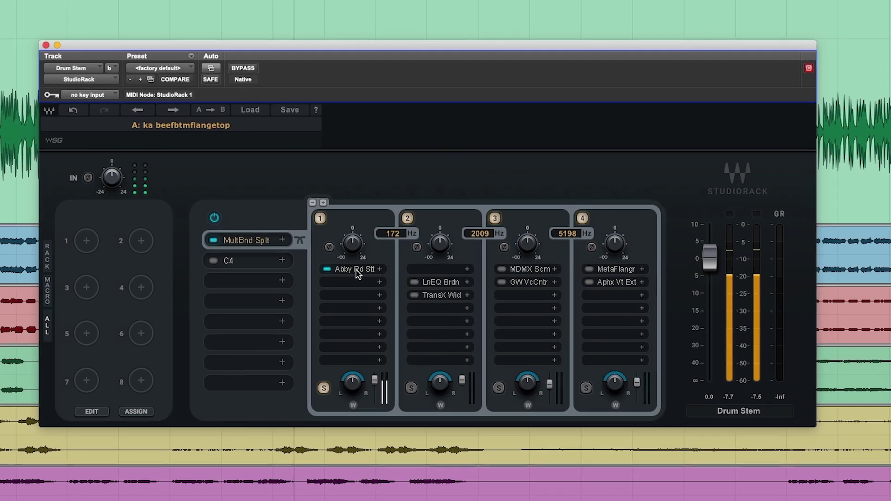
pyautogui.click(372, 291)
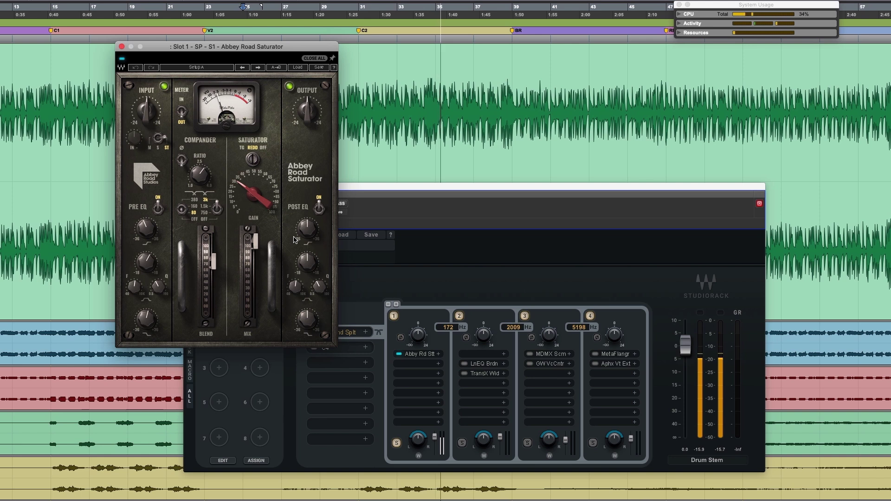
# Review the Abbey Road Saturator's compander Blend and Ratio while the drums play, and close its window
pyautogui.moveTo(270, 46); pyautogui.dragTo(338, 10)
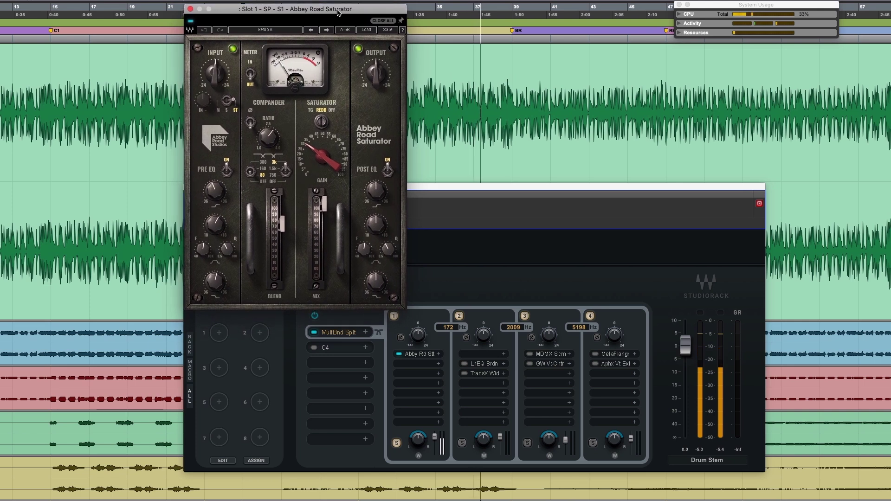
pyautogui.moveTo(282, 223)
pyautogui.mouseDown()
pyautogui.moveTo(282, 264)
pyautogui.moveTo(282, 224)
pyautogui.mouseUp()
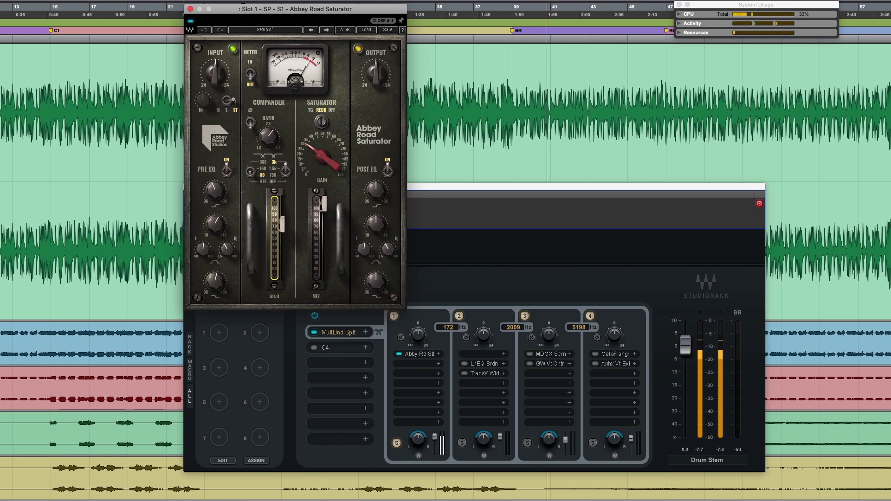
pyautogui.moveTo(270, 141)
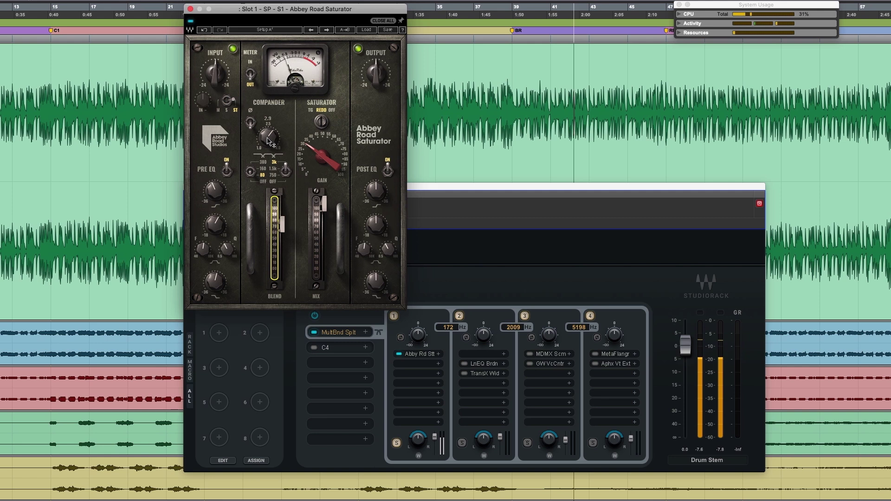
pyautogui.moveTo(232, 2); pyautogui.dragTo(119, 0)
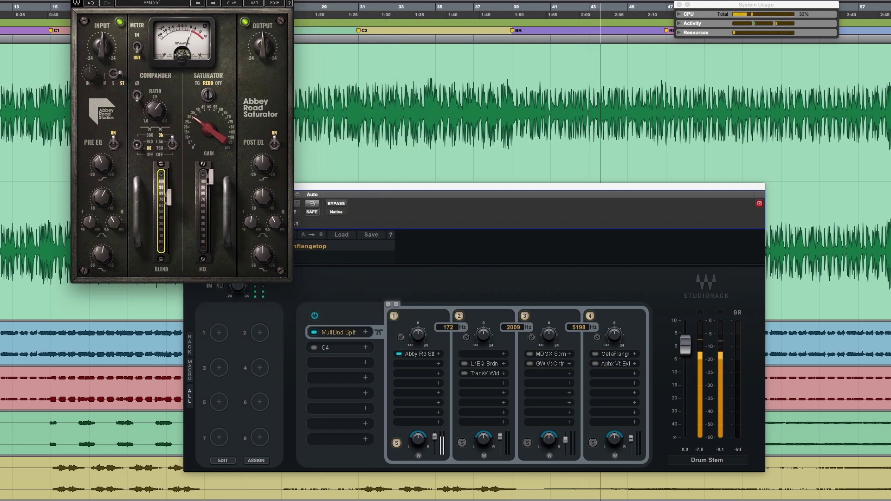
pyautogui.moveTo(119, 1); pyautogui.dragTo(258, 69)
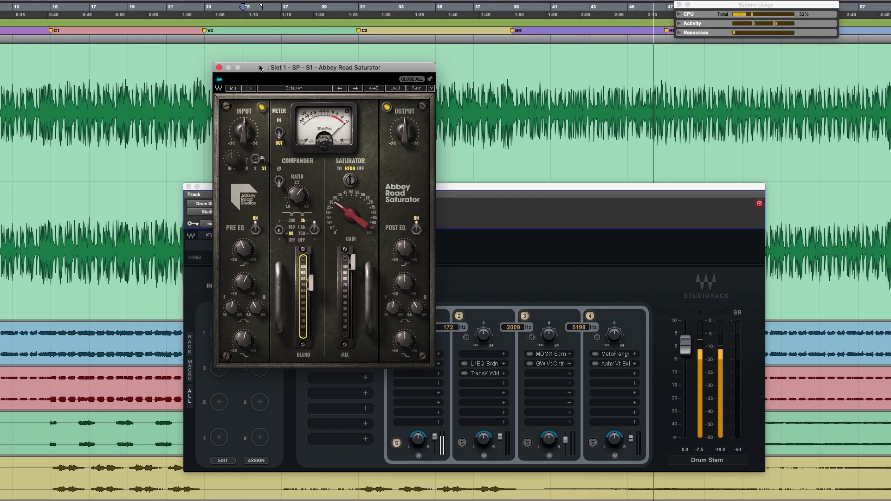
pyautogui.moveTo(259, 69); pyautogui.dragTo(250, 66)
pyautogui.click(210, 66)
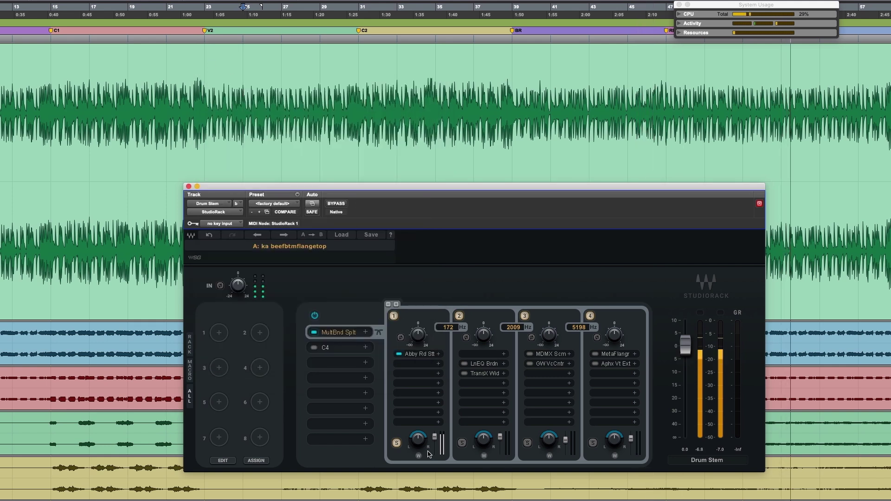
# Switch the solo from band 1 to band 2 and open its active TransX Wide above the rack
pyautogui.click(462, 444)
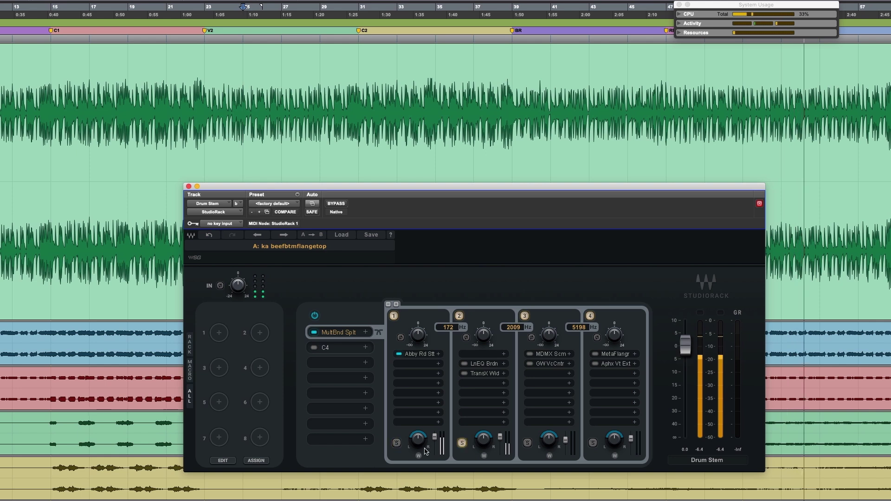
pyautogui.click(398, 444)
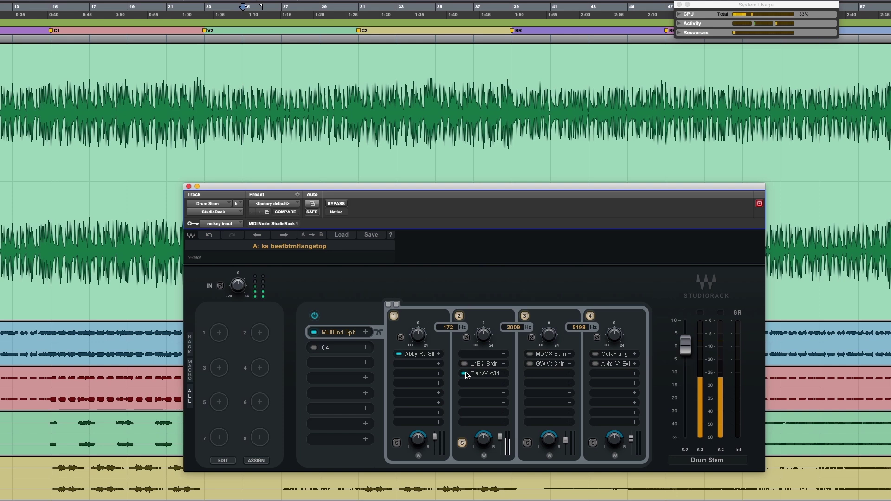
pyautogui.click(488, 376)
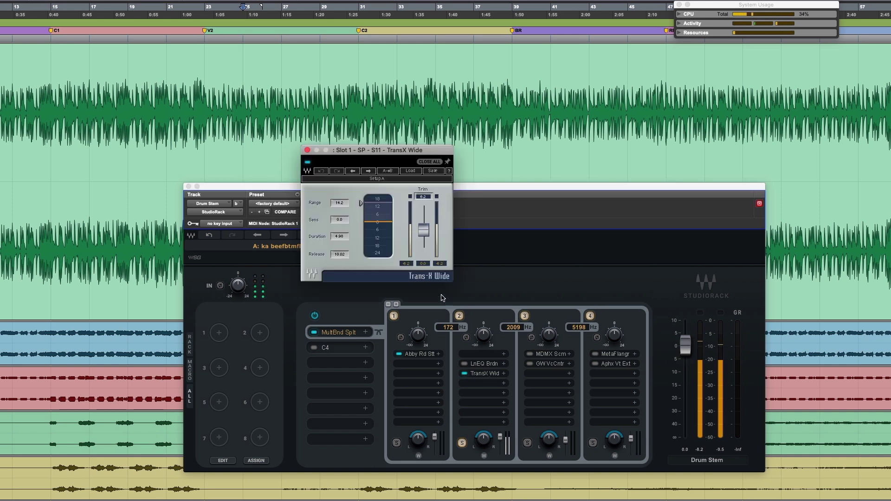
pyautogui.moveTo(398, 154); pyautogui.dragTo(380, 82)
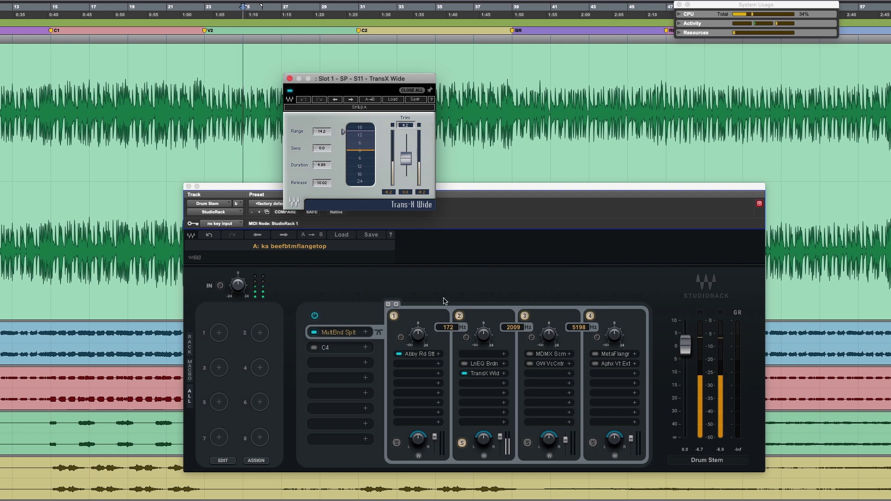
# Switch on LinEQ Broadband in band 2 and open its window beside TransX Wide, clear of the rack
pyautogui.click(465, 364)
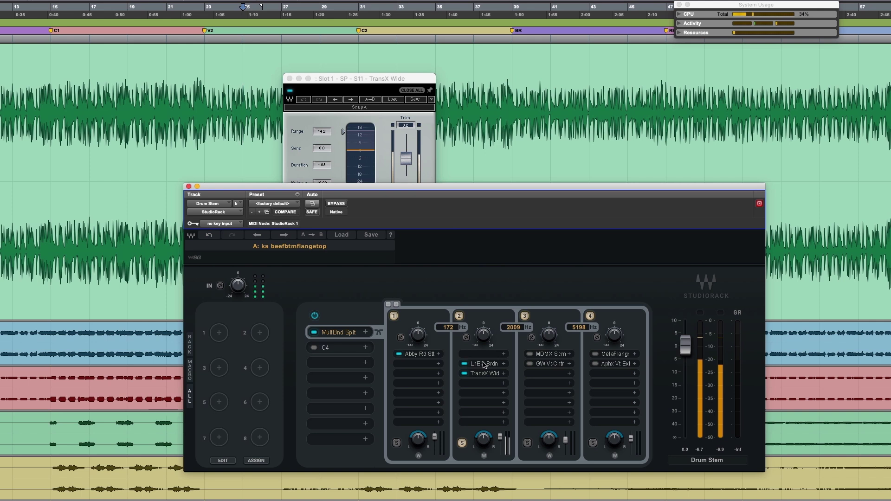
pyautogui.click(484, 365)
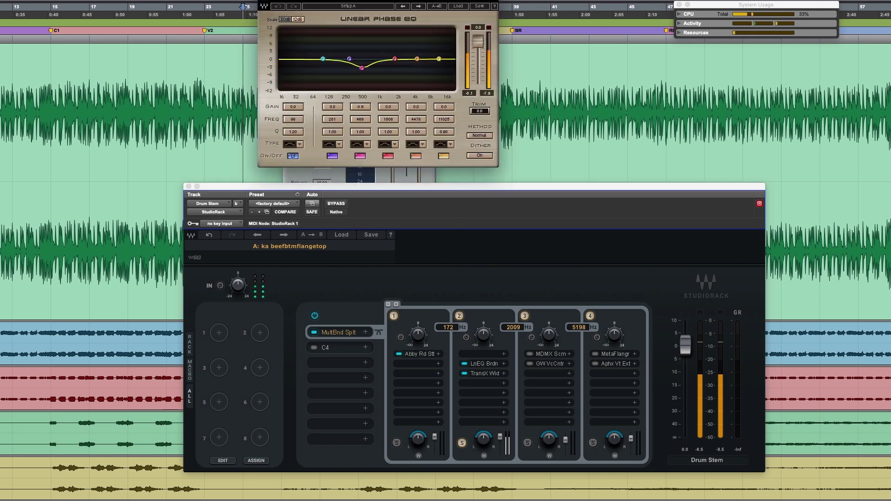
pyautogui.moveTo(316, 1); pyautogui.dragTo(539, 9)
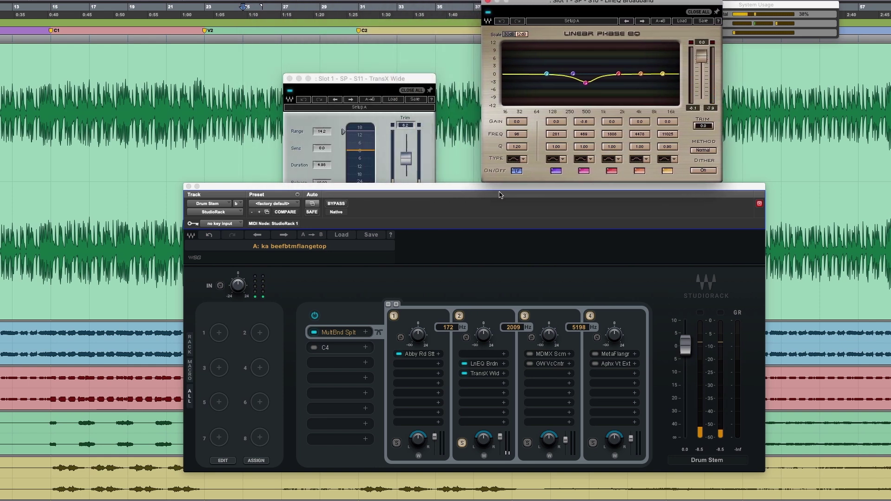
# Solo band 3 during playback, switch on MDMX Screamer and open its window beside the rack
pyautogui.click(528, 443)
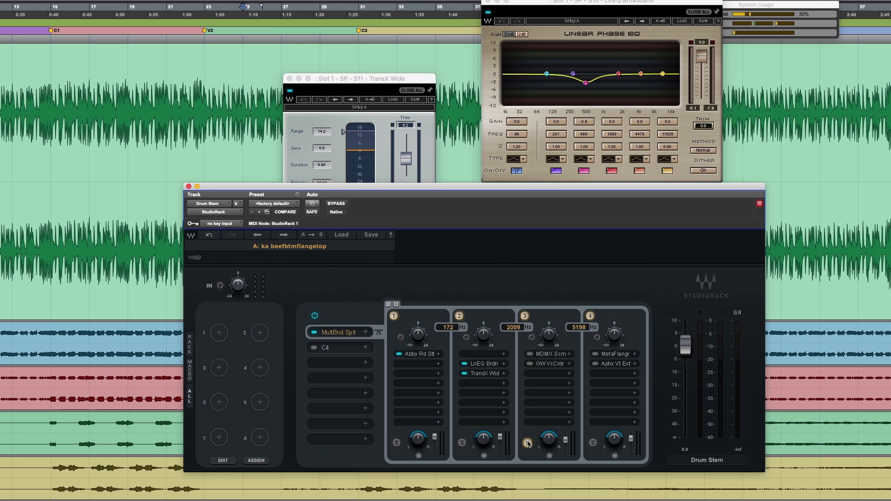
pyautogui.press('space')
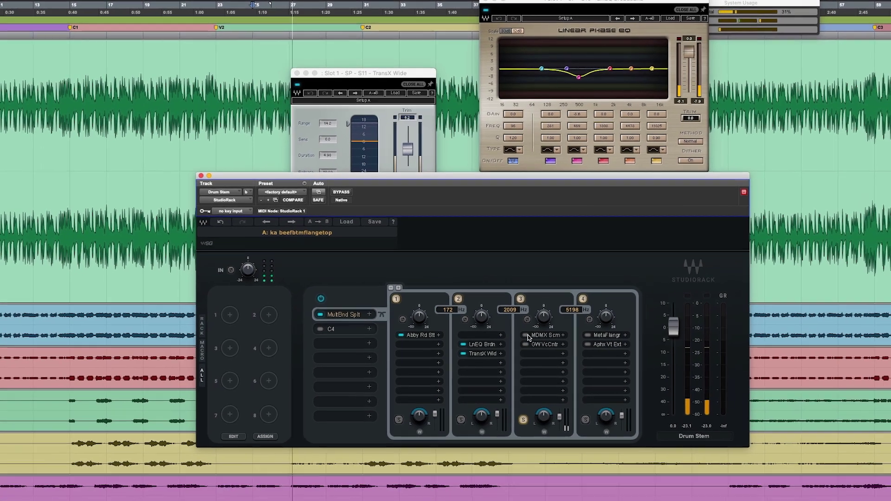
pyautogui.click(545, 347)
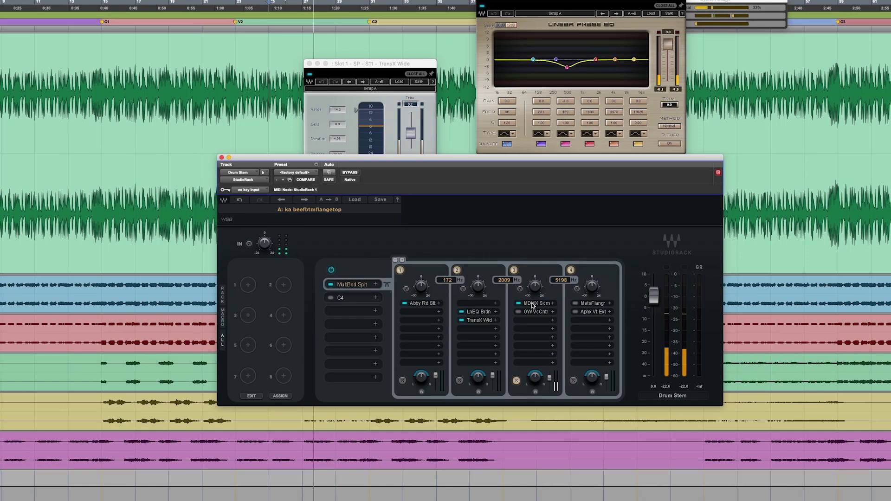
pyautogui.click(532, 304)
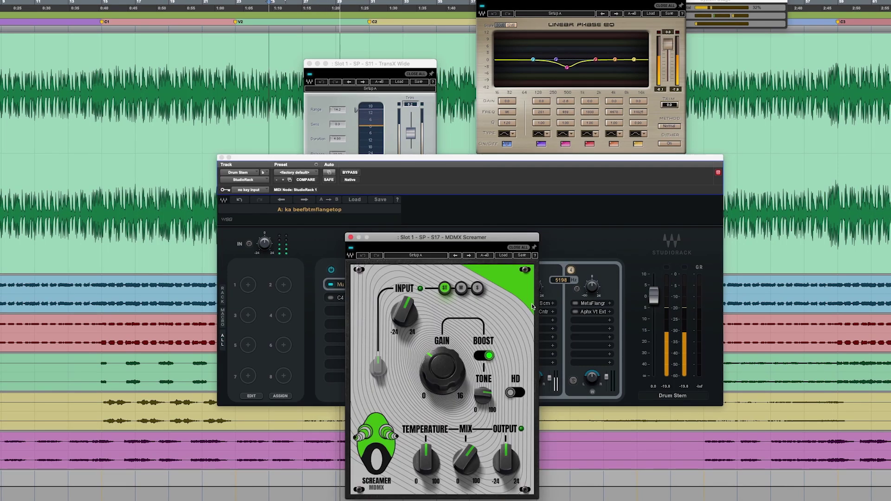
pyautogui.moveTo(488, 242); pyautogui.dragTo(252, 84)
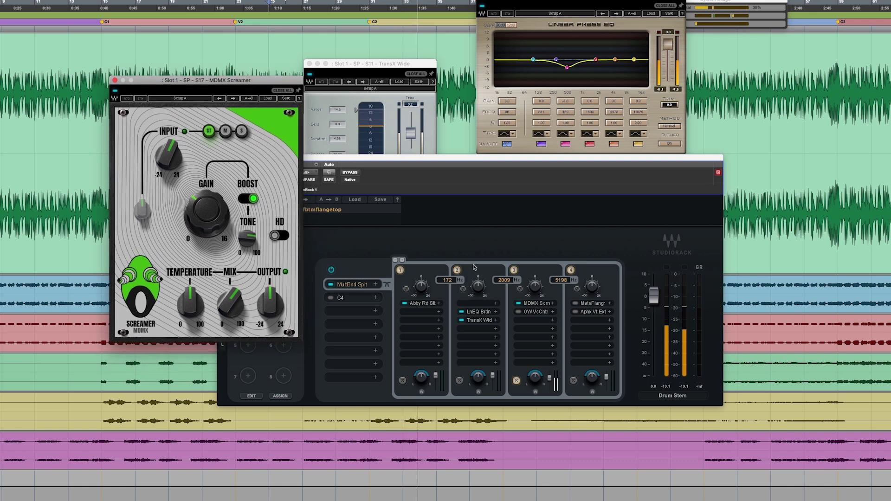
# Switch on GW VoiceCentric in band 3 and open its window clear of the band slots
pyautogui.click(528, 315)
pyautogui.click(527, 314)
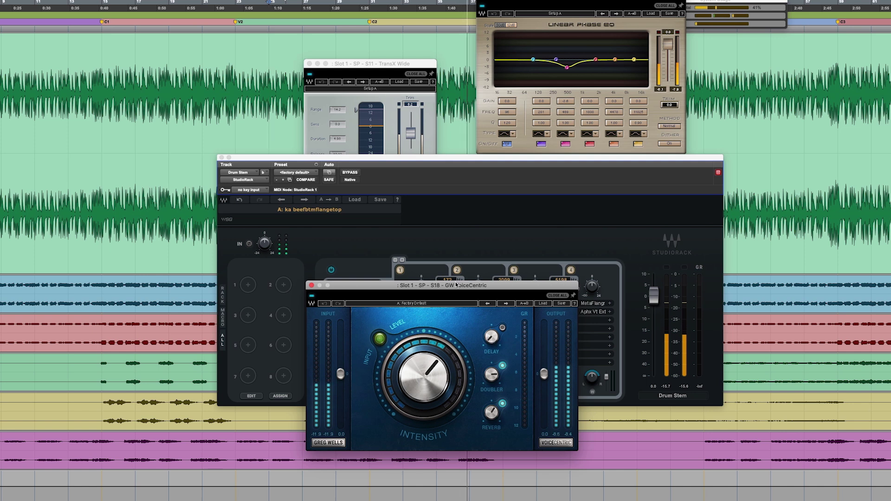
pyautogui.moveTo(457, 285); pyautogui.dragTo(717, 64)
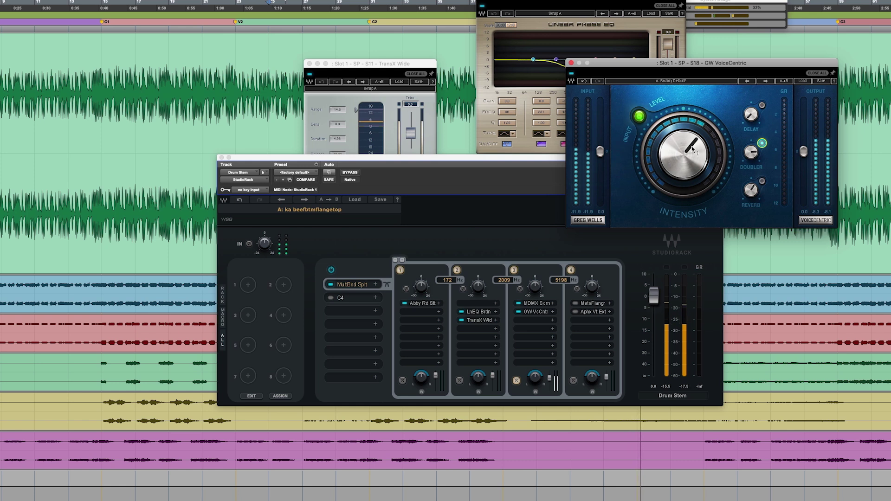
# Set the VoiceCentric Intensity to 60.2, move its window higher and return to the StudioRack window
pyautogui.moveTo(684, 156)
pyautogui.mouseDown()
pyautogui.moveTo(684, 172)
pyautogui.moveTo(684, 155)
pyautogui.mouseUp()
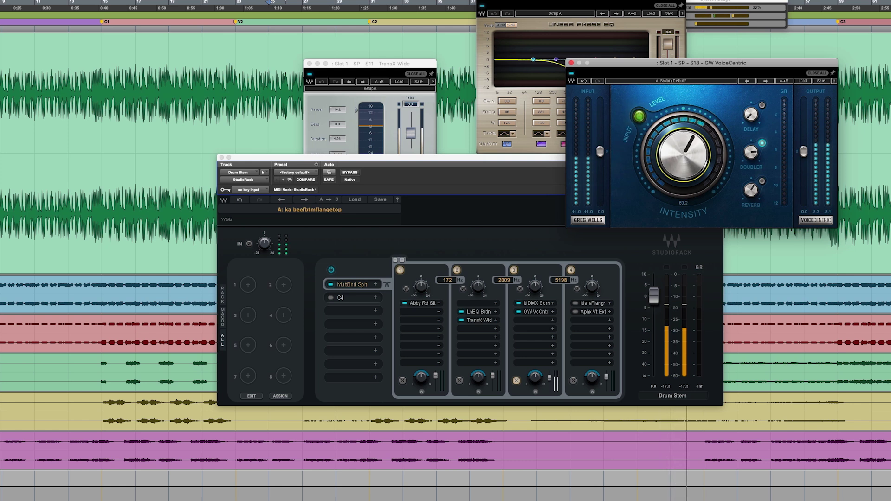
pyautogui.click(571, 73)
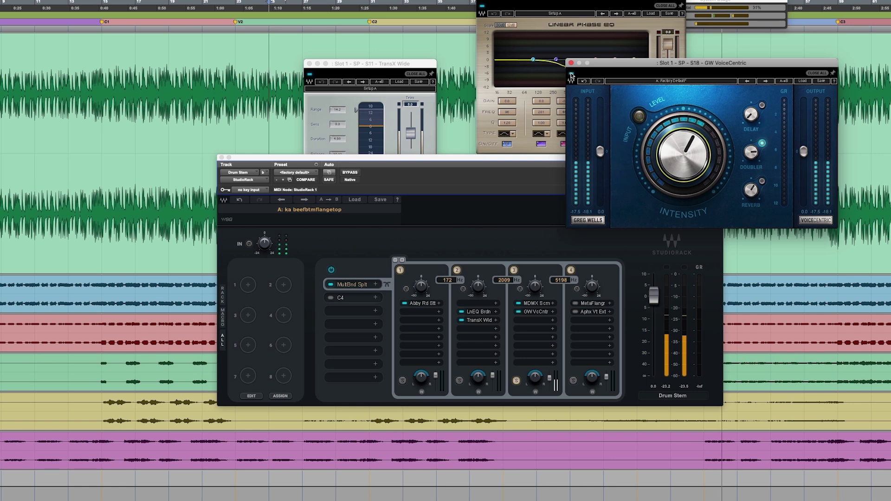
pyautogui.moveTo(581, 73); pyautogui.dragTo(561, 11)
pyautogui.click(574, 189)
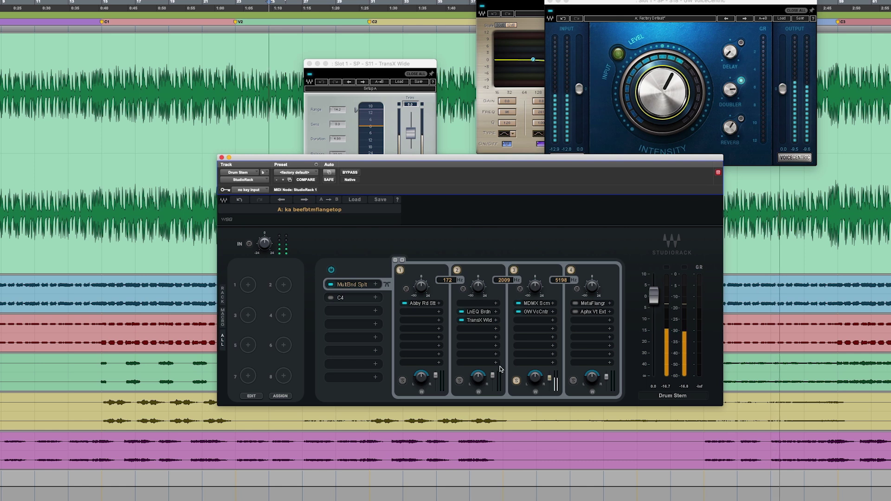
pyautogui.click(516, 380)
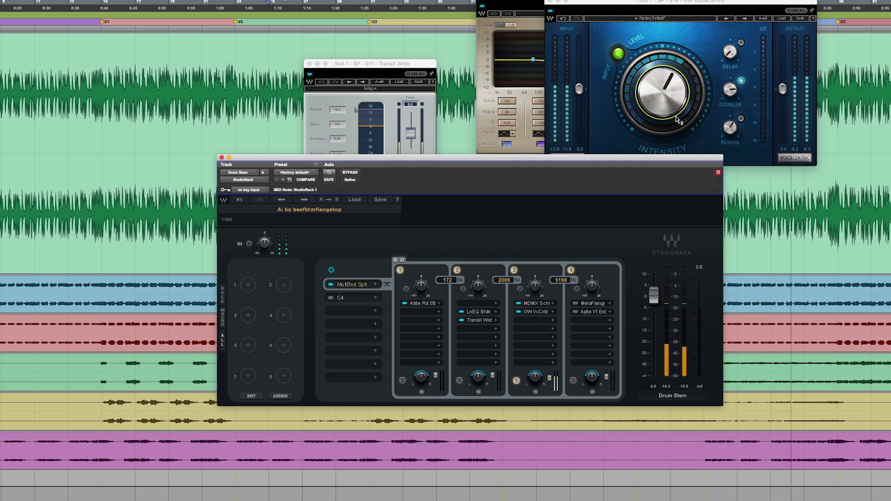
# Close the LinEQ Broadband and TransX Wide windows
pyautogui.moveTo(510, 2); pyautogui.dragTo(100, 36)
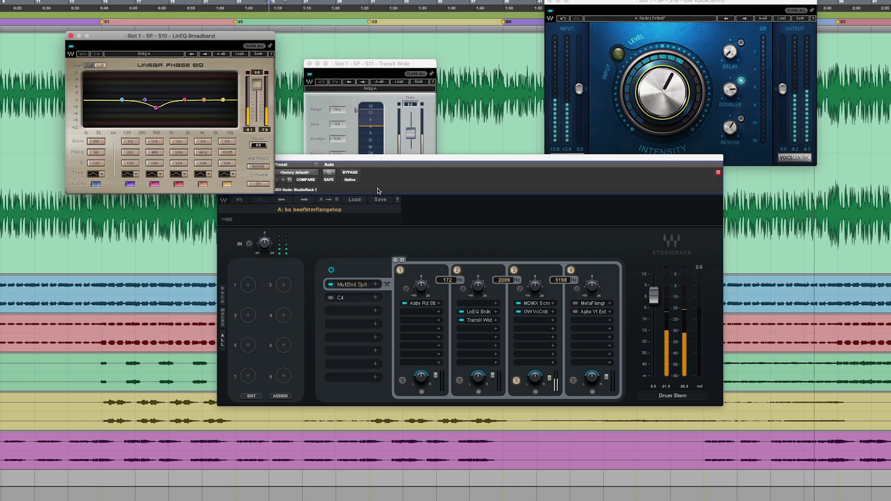
pyautogui.click(70, 36)
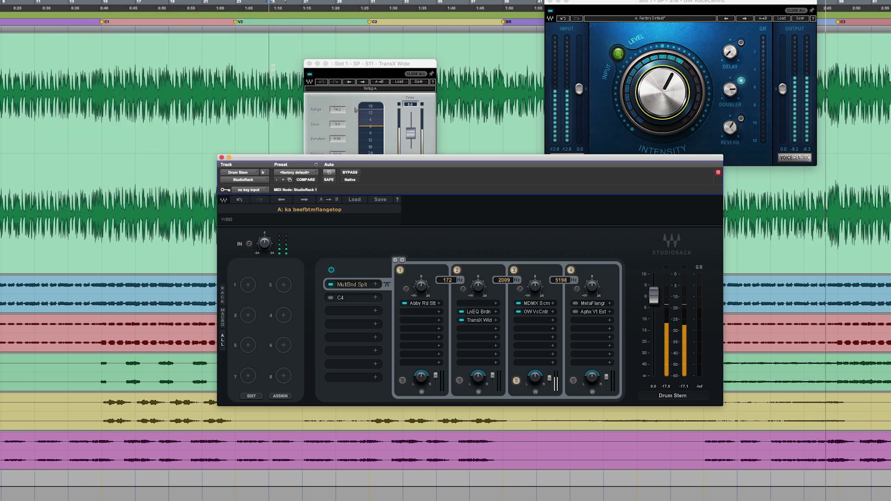
pyautogui.click(310, 64)
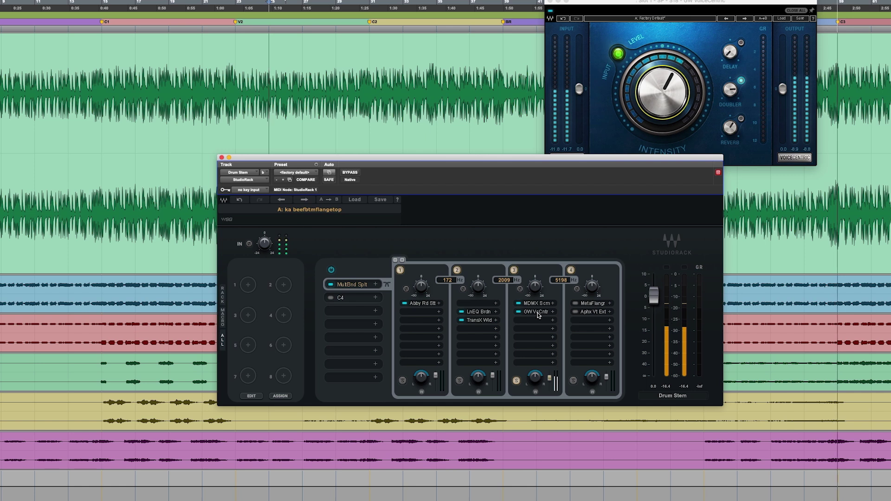
# Move the VoiceCentric window away from the rack and switch the solo from band 3 to band 4
pyautogui.moveTo(675, 3); pyautogui.dragTo(854, 75)
pyautogui.click(516, 381)
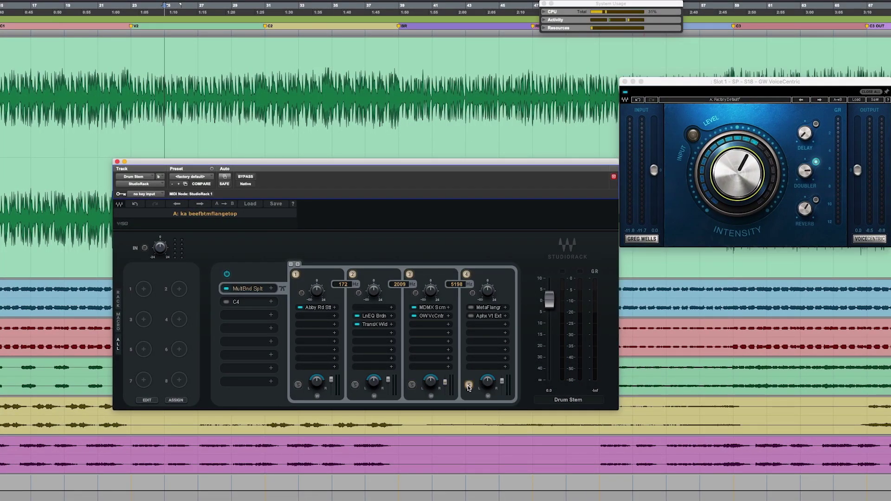
# Play the soloed band 4, switch on MetaFlanger in it and place the MetaFlanger window above the rack
pyautogui.press('space')
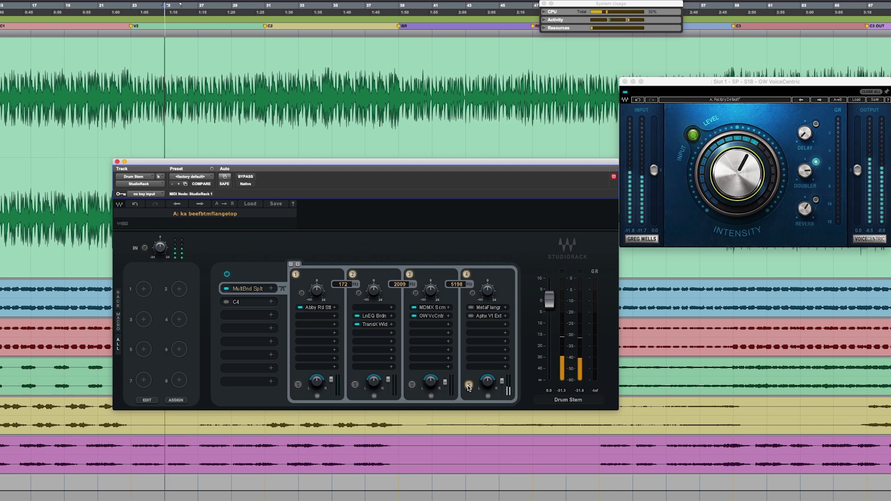
pyautogui.click(472, 308)
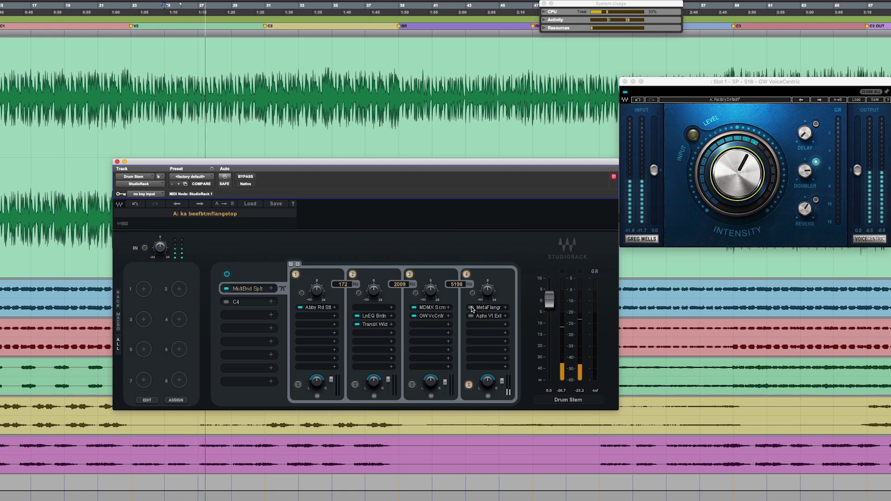
pyautogui.click(491, 308)
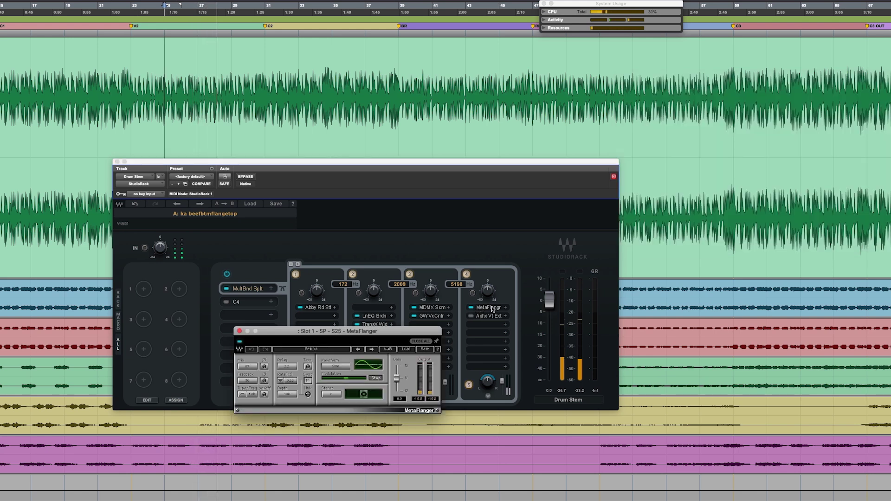
pyautogui.moveTo(387, 332); pyautogui.dragTo(414, 47)
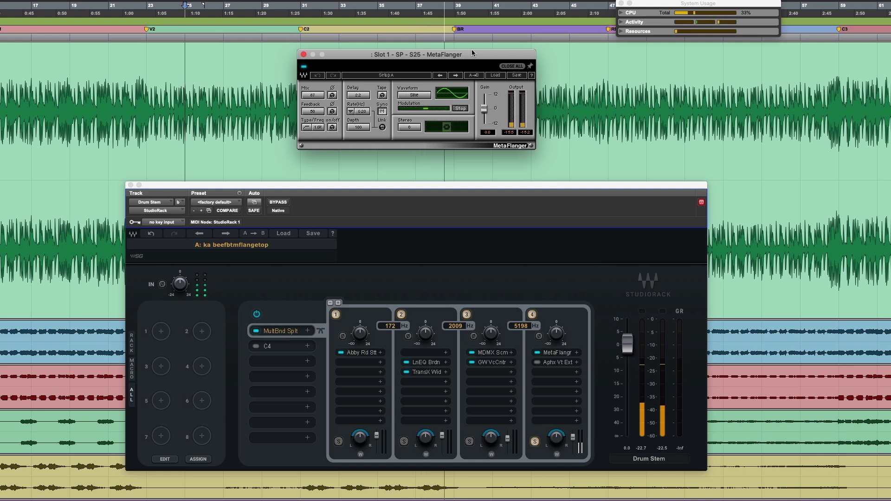
# Switch on the Aphex Vintage Exciter in band 4 and place its open window below the rack
pyautogui.click(524, 178)
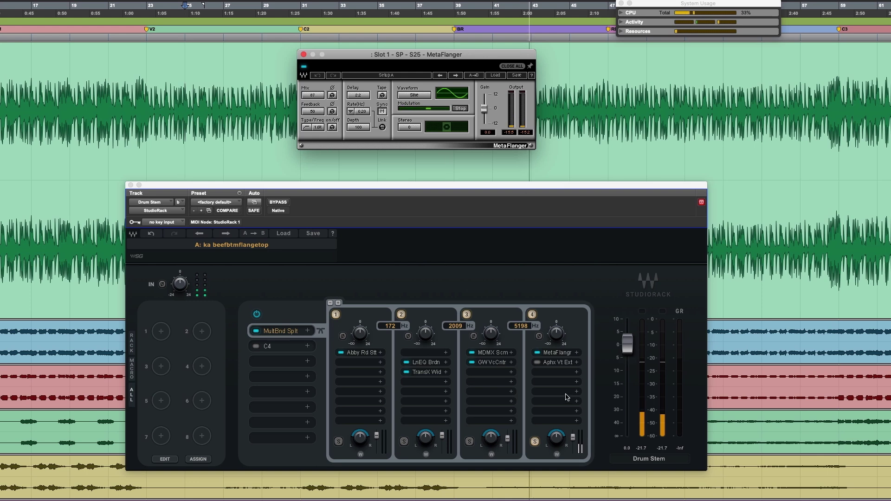
pyautogui.click(552, 364)
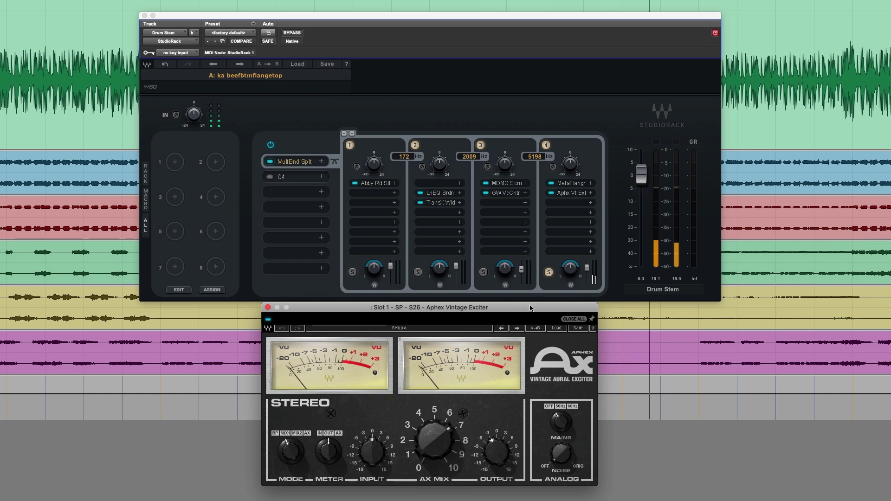
pyautogui.moveTo(530, 308); pyautogui.dragTo(539, 307)
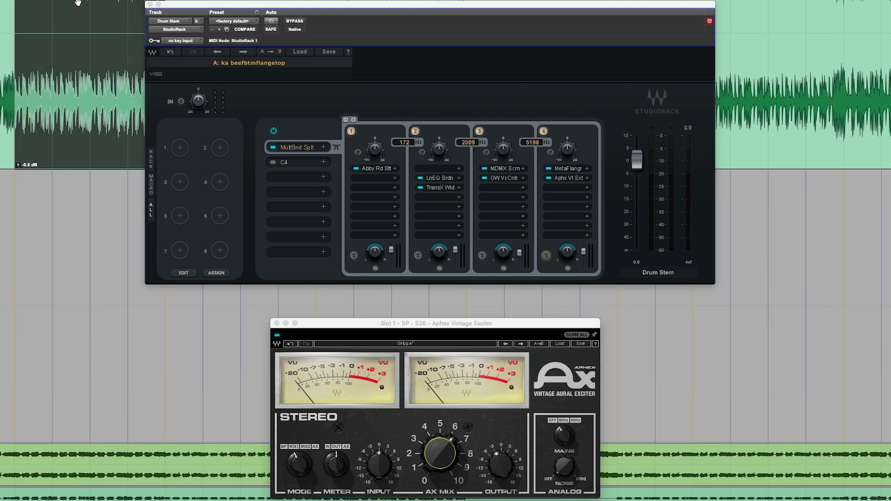
# Move the selected Drum Stem section to the track directly below and hide all the plugin windows
pyautogui.moveTo(88, 103); pyautogui.dragTo(91, 201)
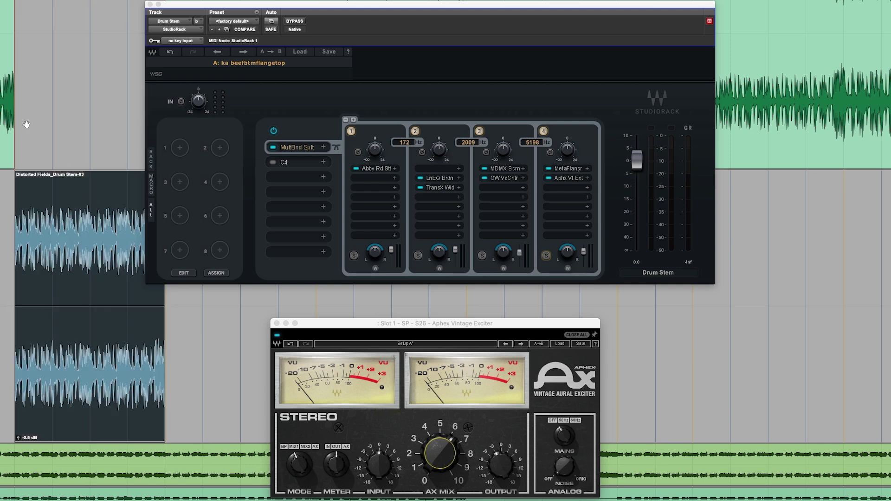
pyautogui.click(24, 93)
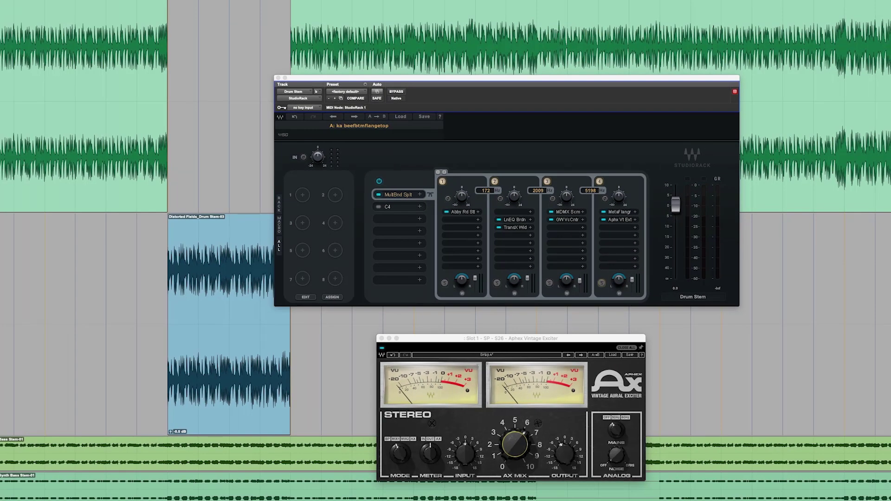
pyautogui.click(294, 21)
pyautogui.click(154, 92)
pyautogui.scroll(4, 153, 92)
pyautogui.press('ctrl+alt+super+w')
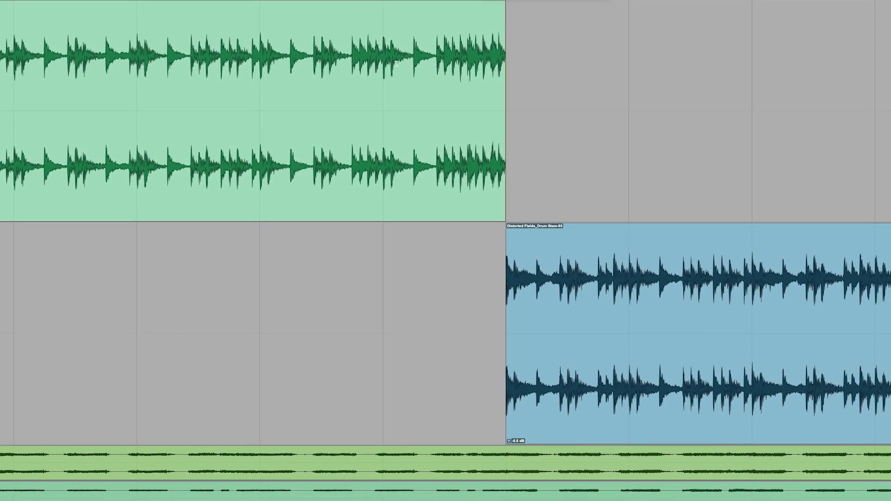
# Play the end of the upper drum clip and move its closing fill down beside the section on the lower track
pyautogui.press('space')
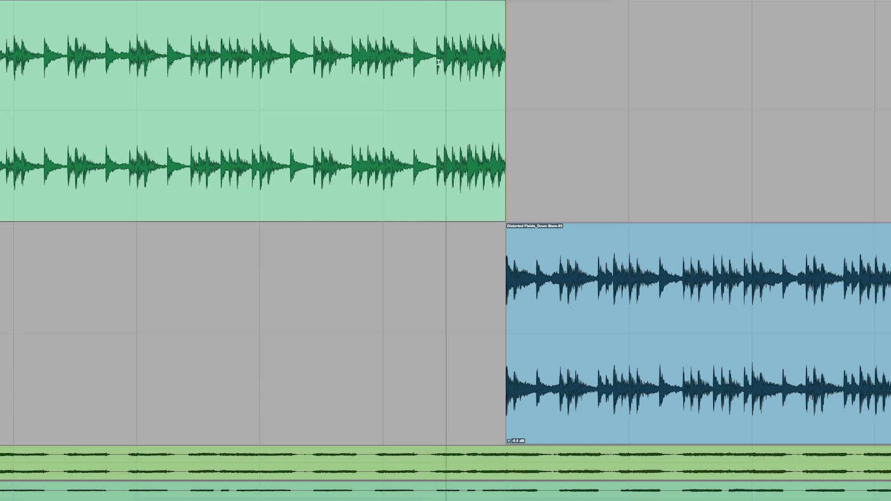
pyautogui.press('space')
pyautogui.moveTo(437, 62); pyautogui.dragTo(479, 237)
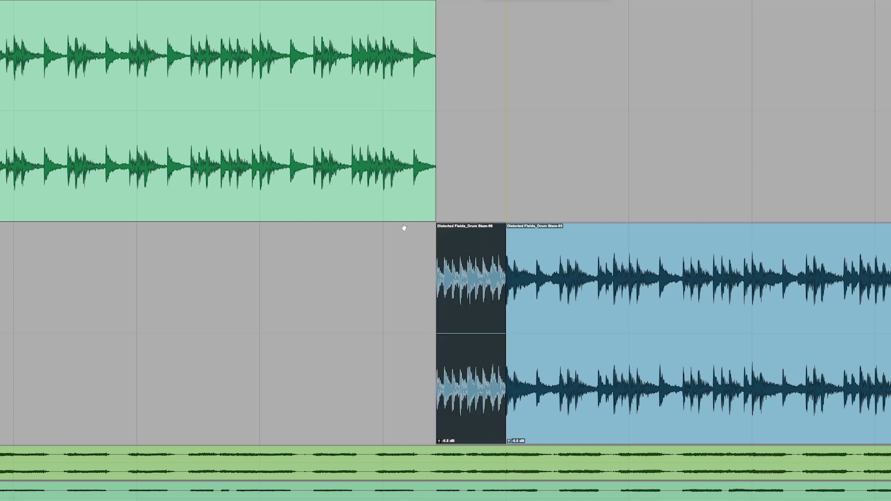
# Play the transition from the upper drum track into the two moved clips, starting just ahead of them, and stop playback
pyautogui.click(258, 239)
pyautogui.press('space')
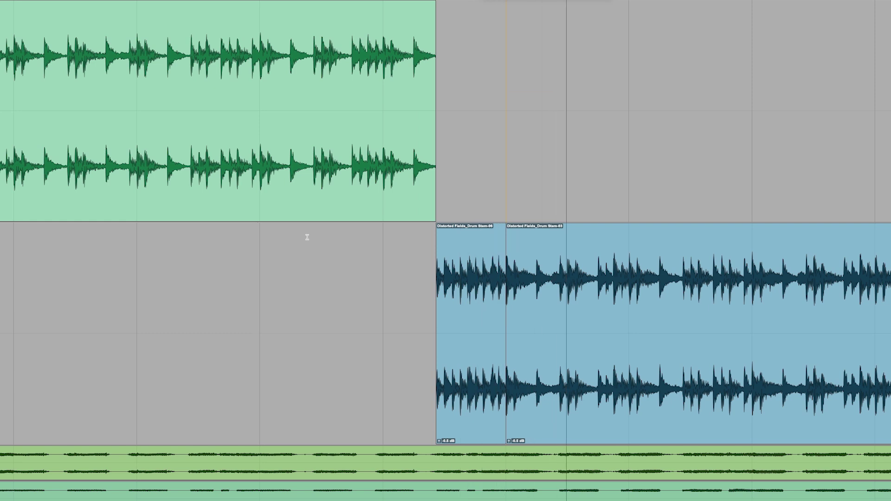
pyautogui.press('r')
pyautogui.press('r')
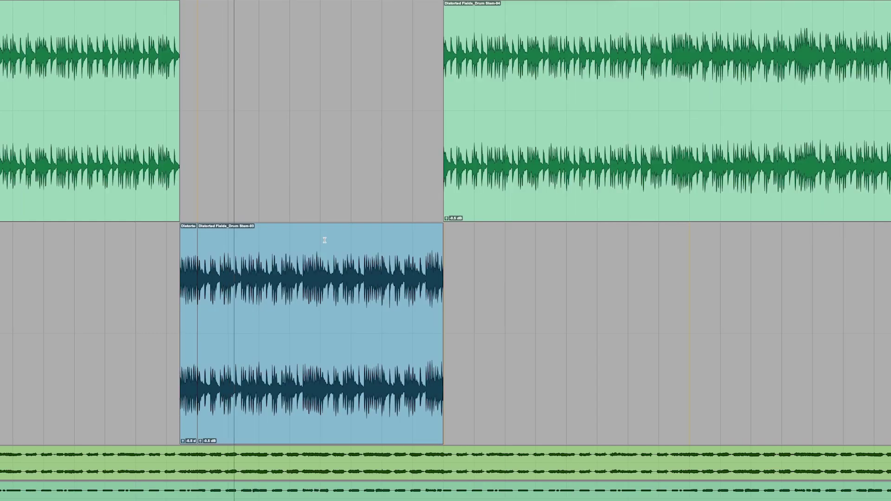
pyautogui.press('space')
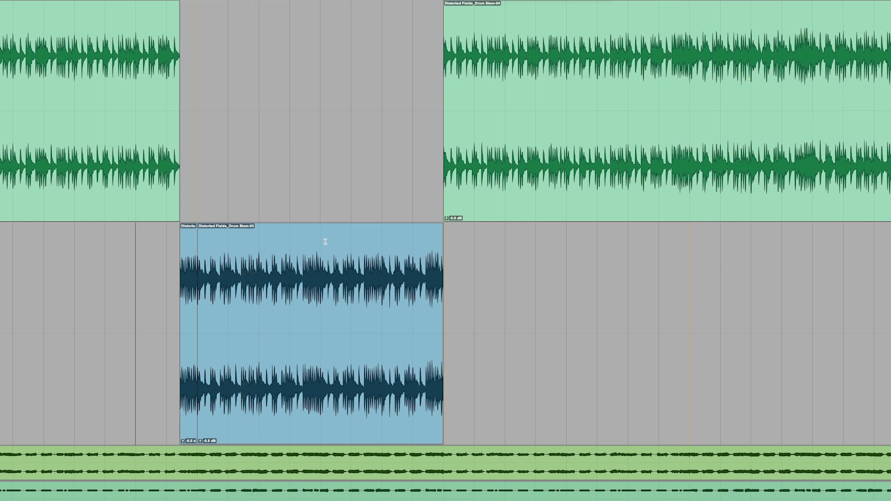